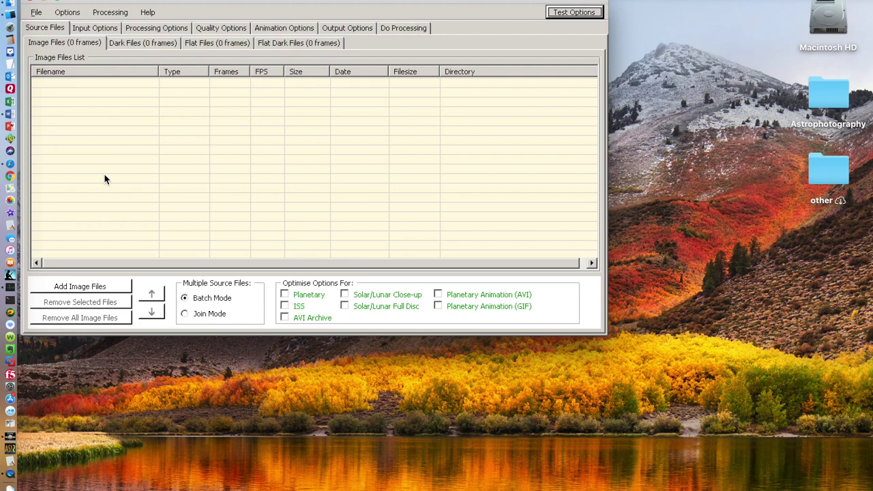
# Add SaturnRaw5.MP4 (2911 frames, 1920x1080) as the PIPP source and enable Planetary optimisation.
pyautogui.click(93, 287)
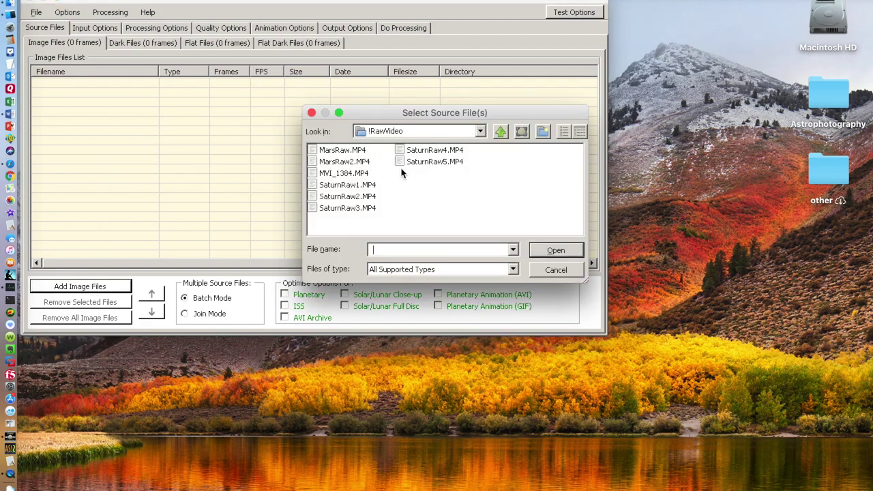
pyautogui.click(432, 163)
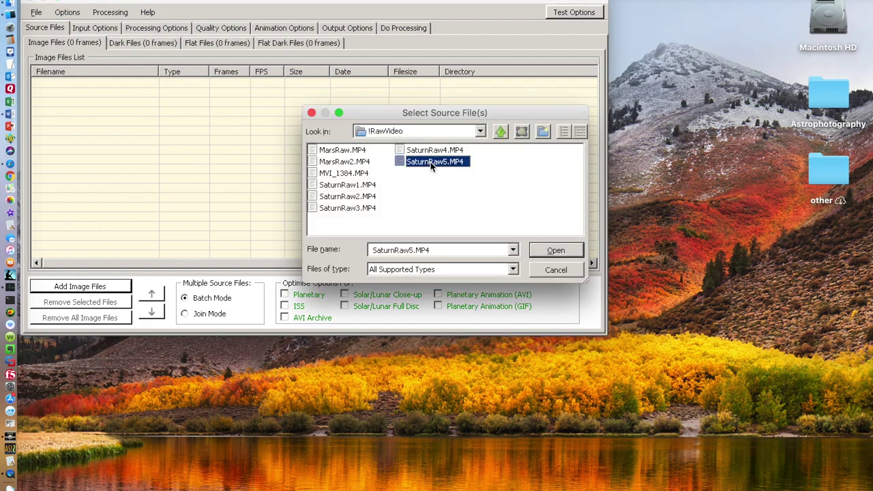
pyautogui.click(536, 251)
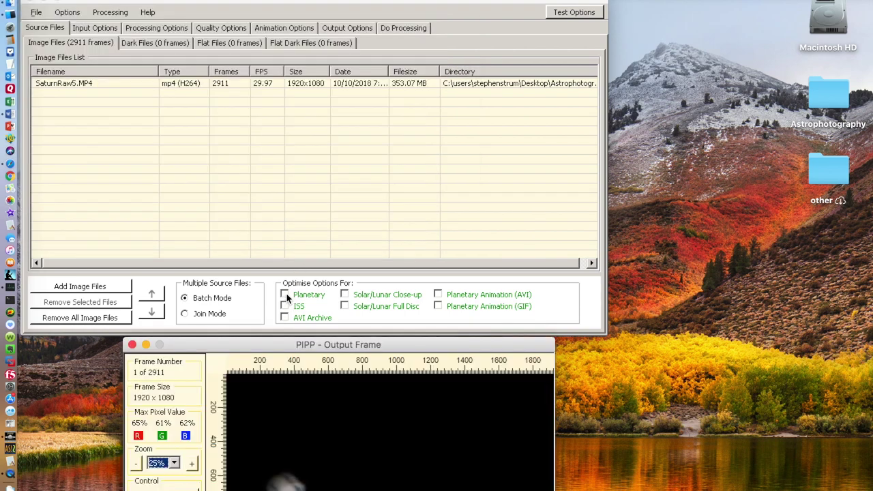
pyautogui.click(285, 294)
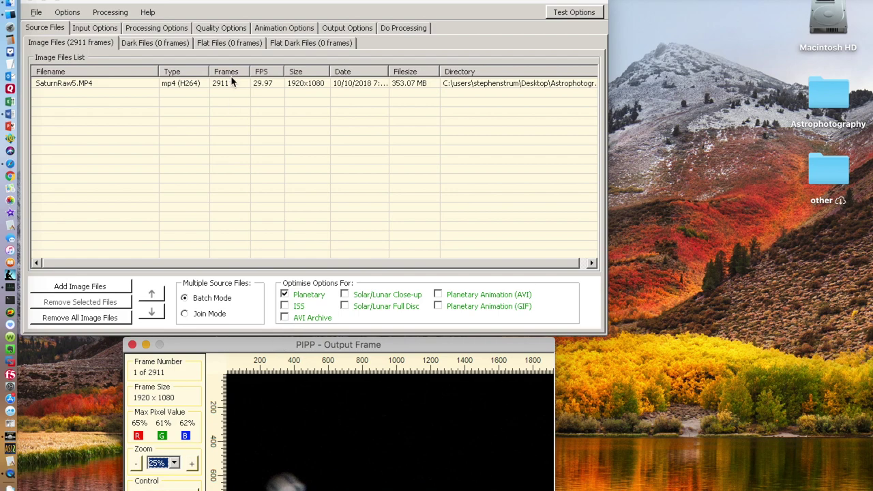
# Run Test Options to preview Saturn cropped and centred in a 448x448 output frame.
pyautogui.click(177, 30)
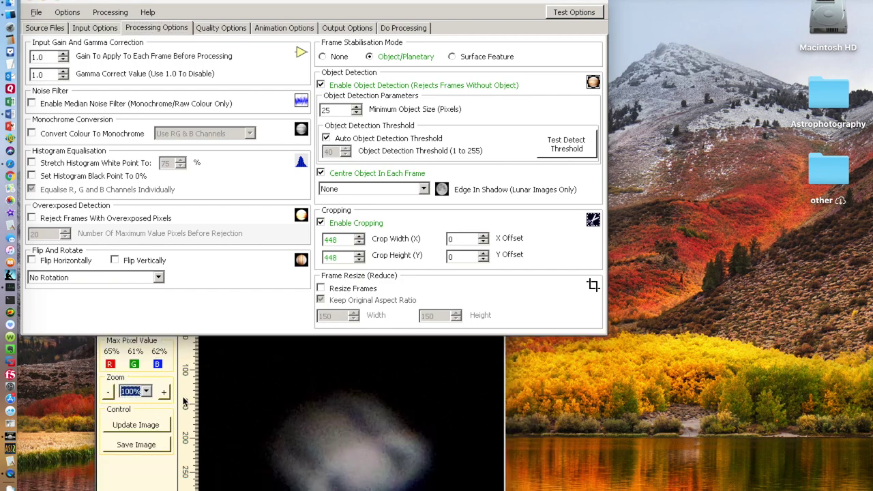
pyautogui.click(187, 403)
pyautogui.moveTo(204, 273); pyautogui.dragTo(222, 102)
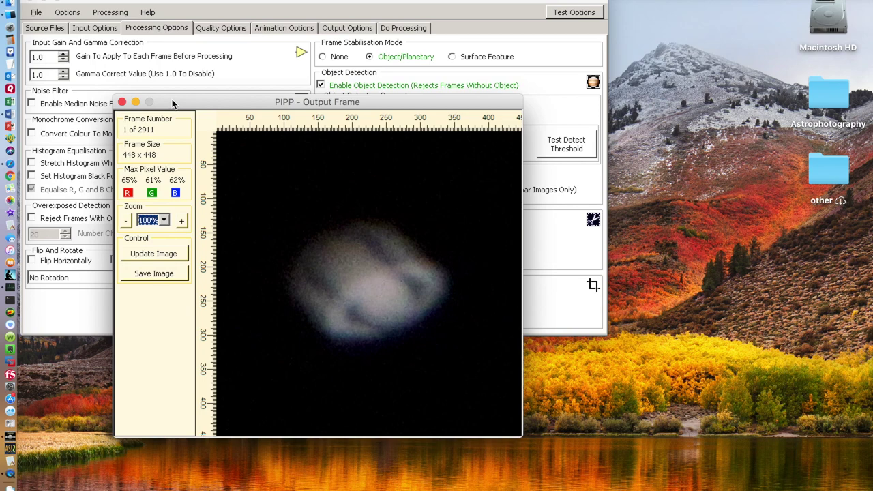
pyautogui.moveTo(172, 103); pyautogui.dragTo(223, 127)
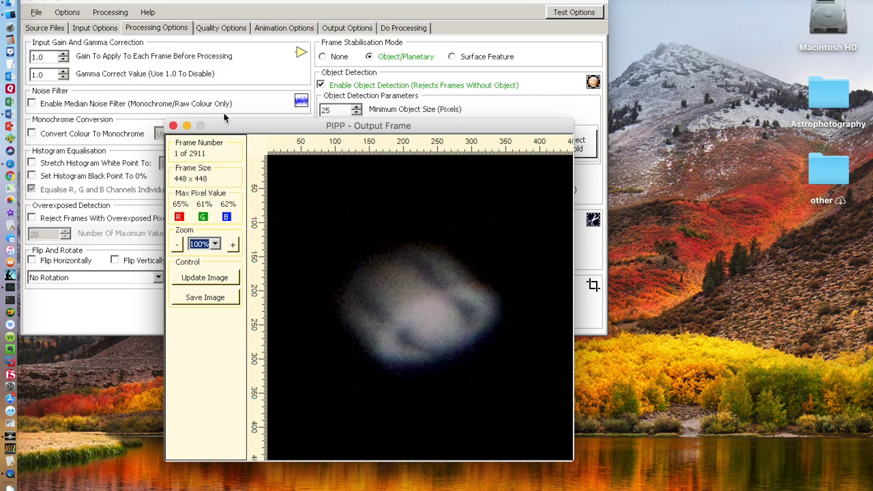
pyautogui.click(392, 31)
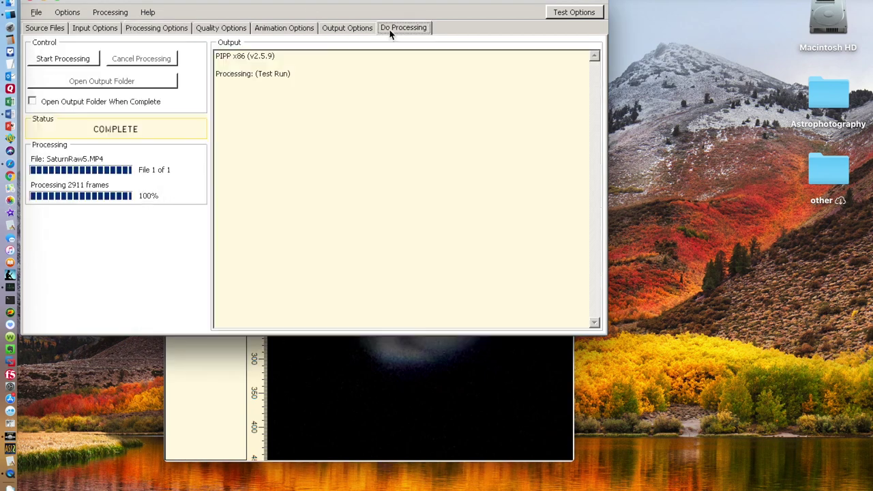
# Process the video into a 2456-frame colour AVI, then close PIPP.
pyautogui.click(85, 59)
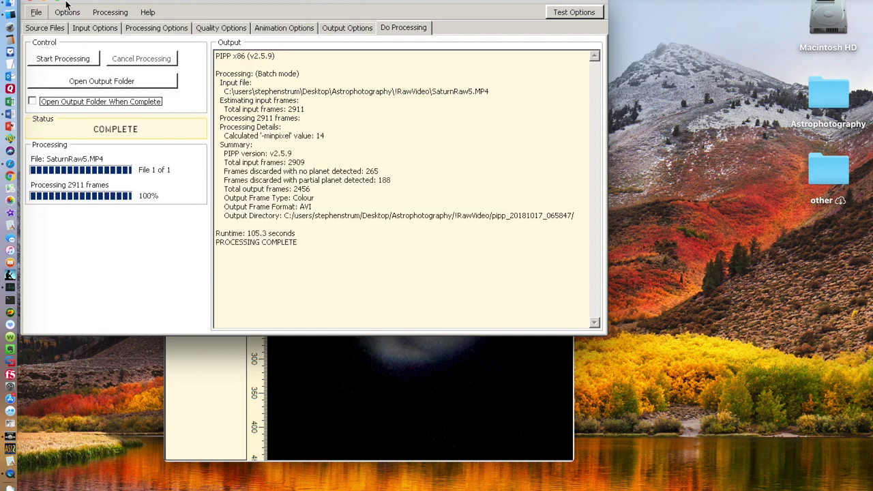
pyautogui.click(32, 3)
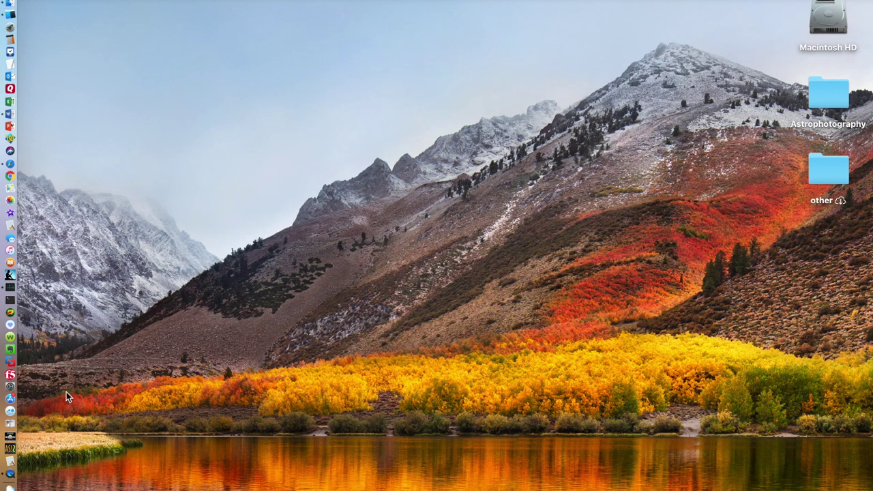
# Launch AutoStakkert! and open SaturnRaw5_pipp.avi from Astrophotography/!RawVideo/pipp_20181017_065847.
pyautogui.click(10, 449)
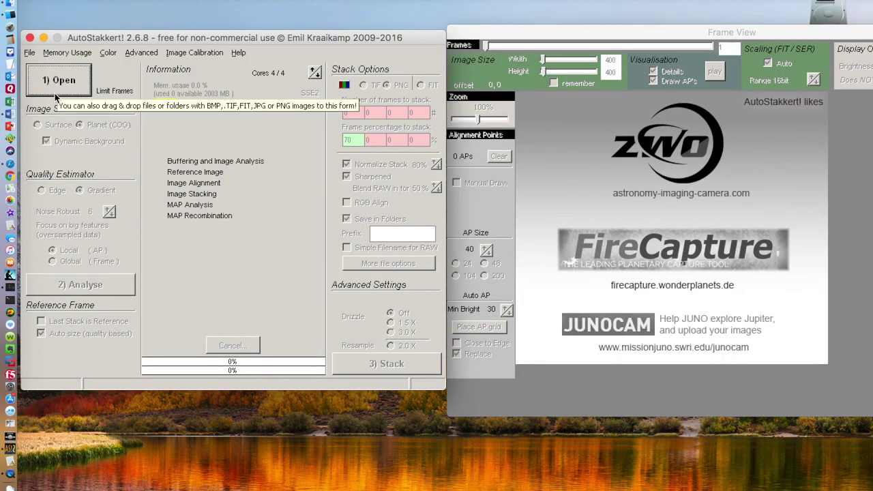
pyautogui.click(55, 93)
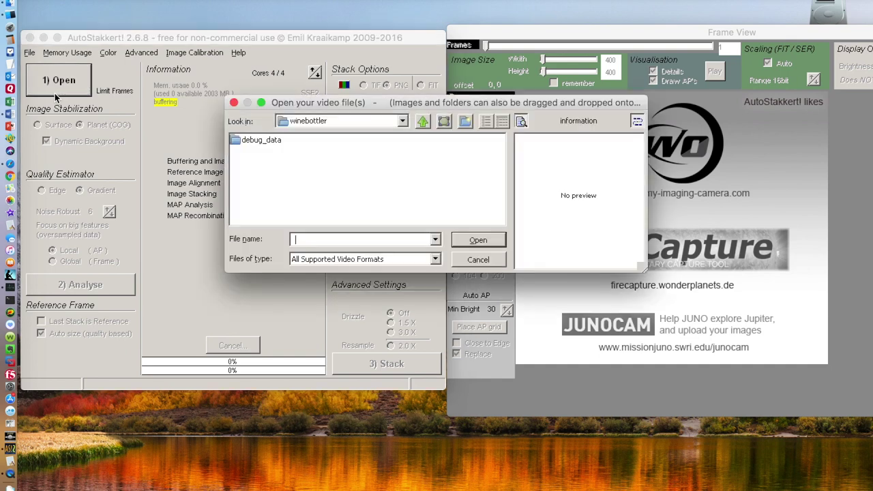
pyautogui.click(403, 123)
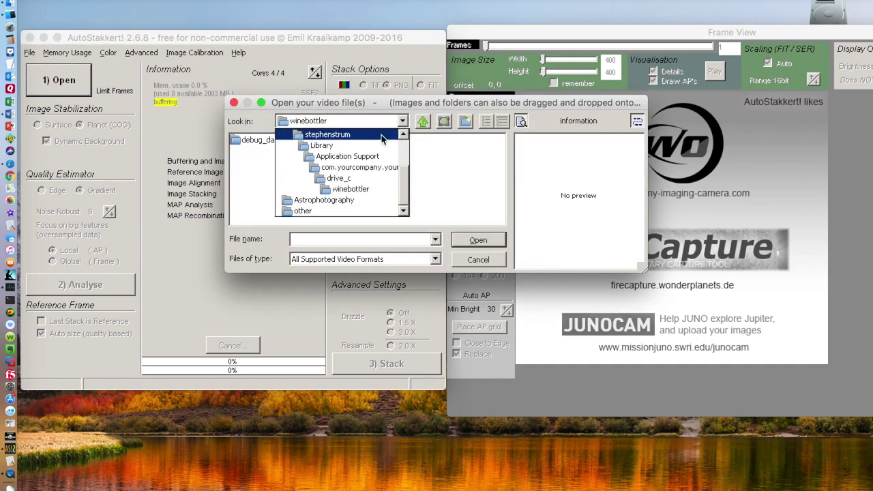
pyautogui.click(337, 201)
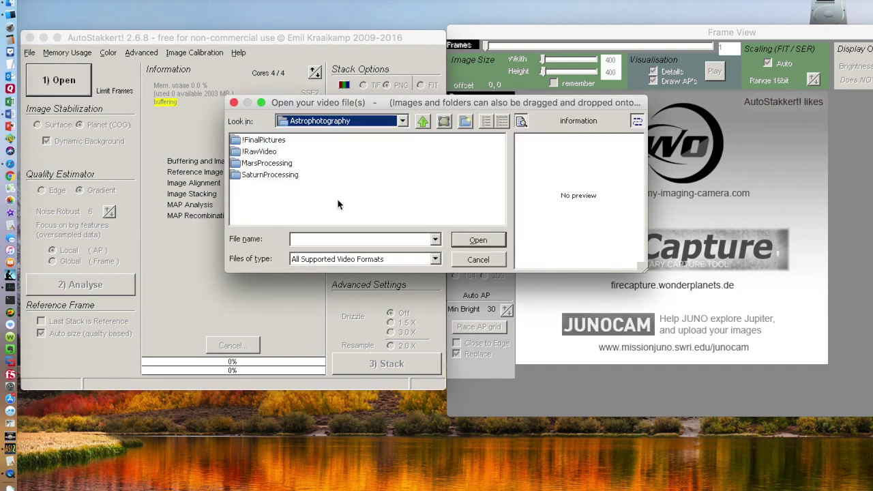
pyautogui.doubleClick(244, 153)
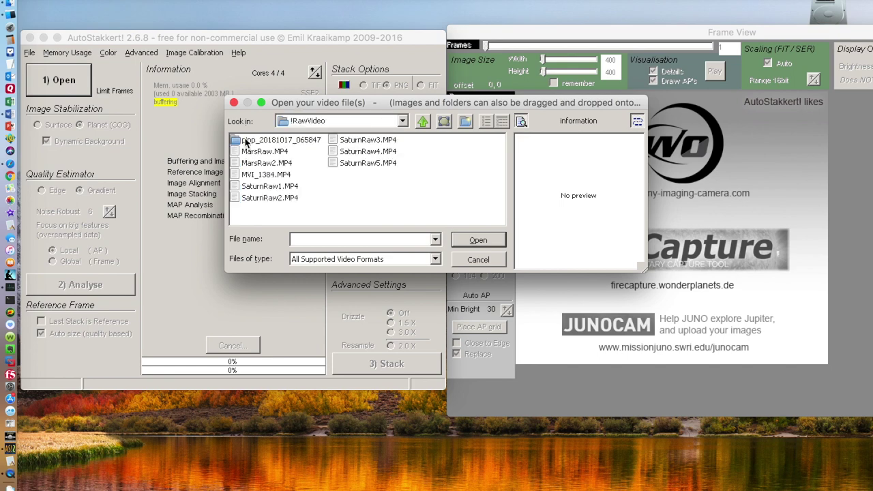
pyautogui.click(250, 141)
pyautogui.doubleClick(254, 141)
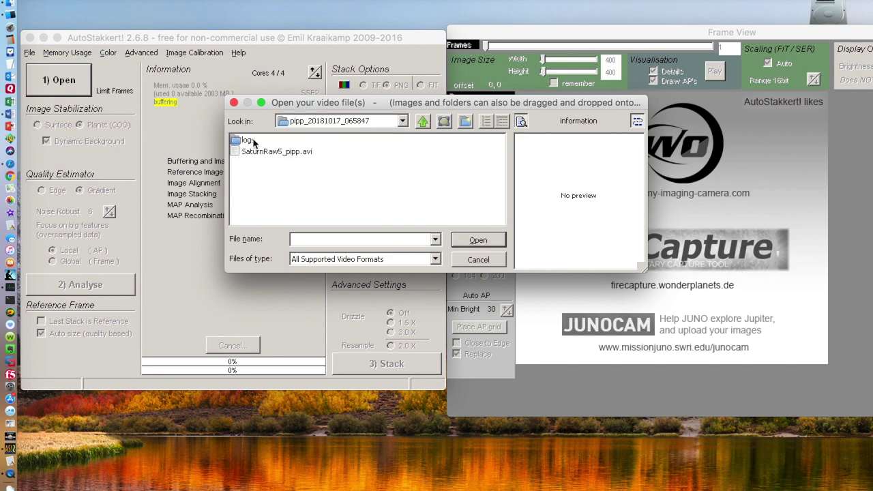
pyautogui.click(263, 157)
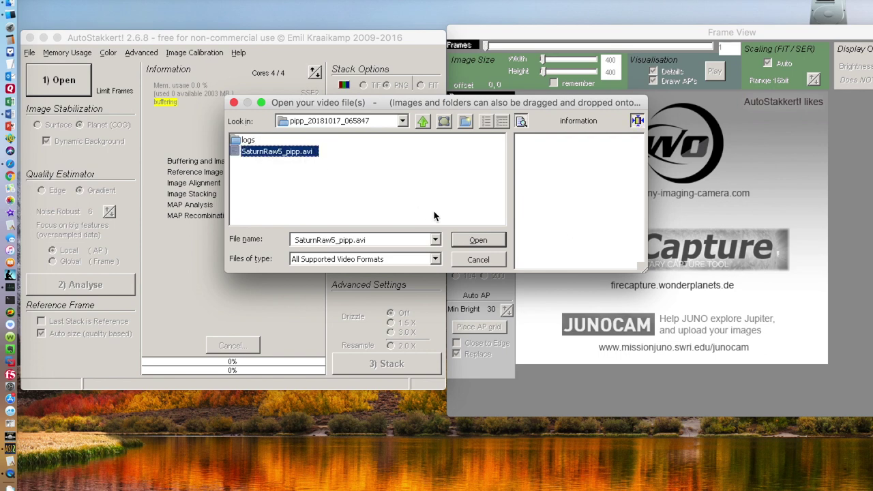
pyautogui.click(478, 240)
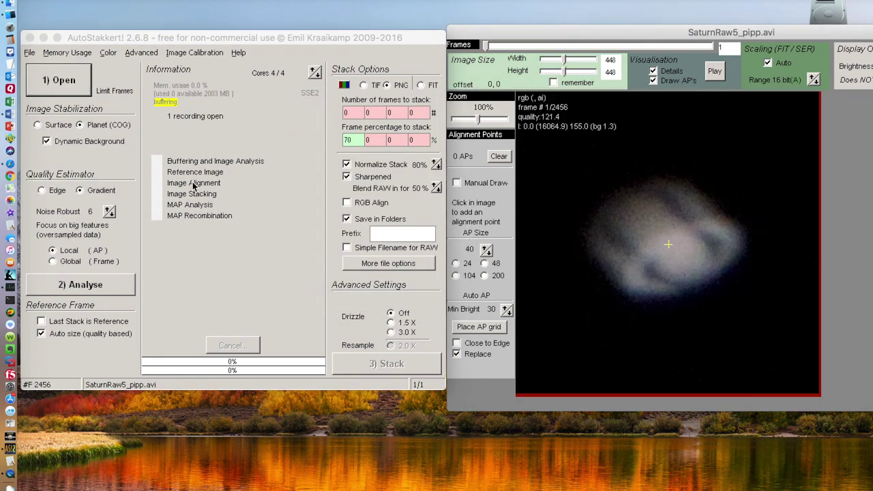
# Analyse all 2456 frames to produce the frame quality graph.
pyautogui.click(84, 289)
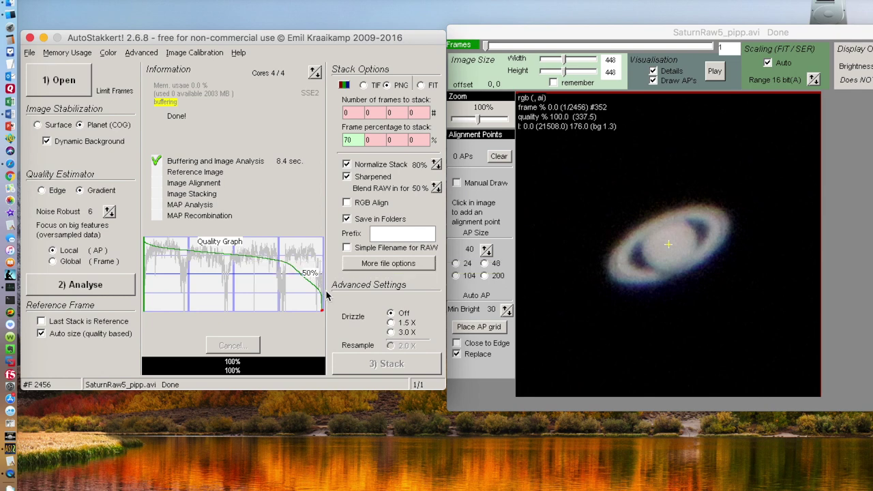
pyautogui.click(487, 39)
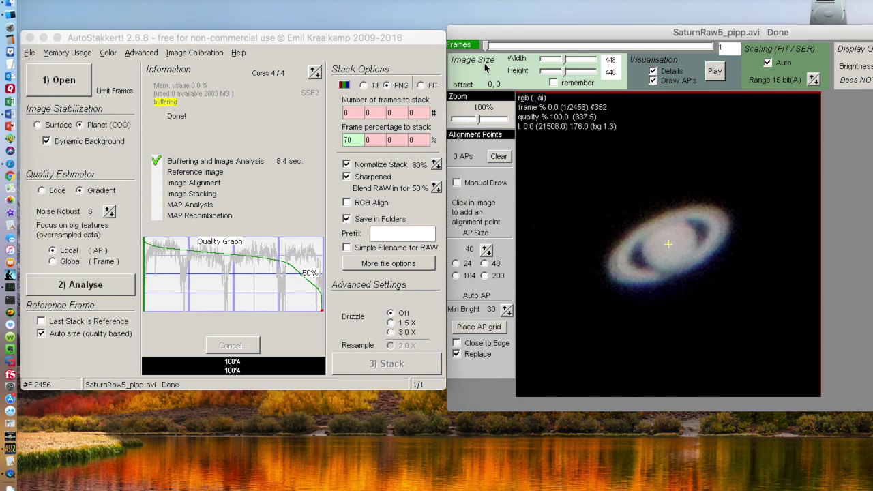
# Inspect a later frame, then set 1.5X drizzle for stacking the best 70% as PNG.
pyautogui.moveTo(486, 45)
pyautogui.mouseDown()
pyautogui.moveTo(721, 54)
pyautogui.moveTo(645, 51)
pyautogui.moveTo(662, 49)
pyautogui.mouseUp()
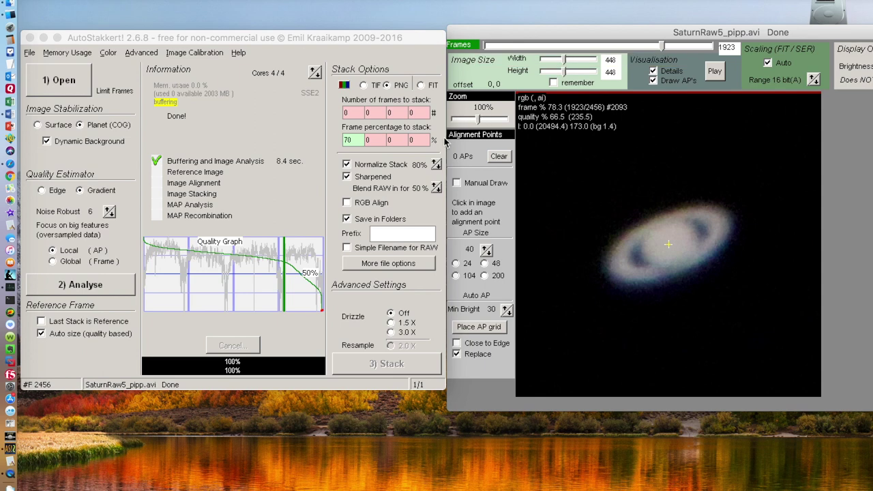
pyautogui.click(348, 141)
pyautogui.click(392, 324)
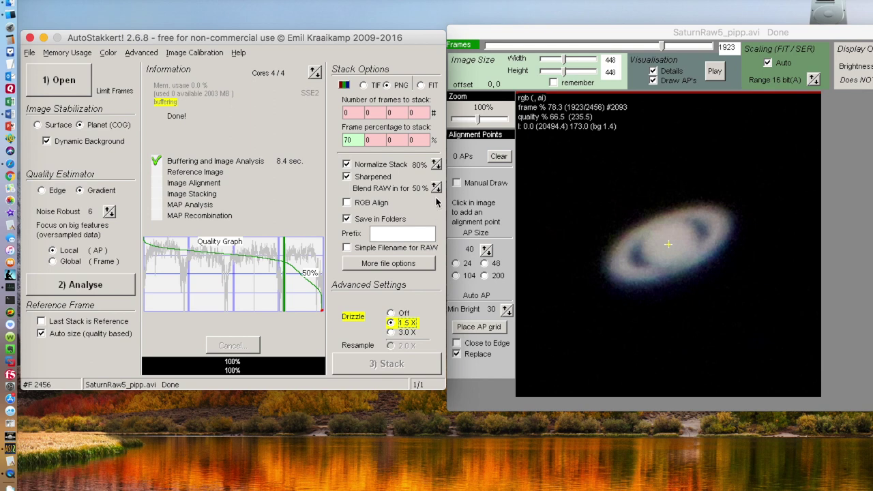
pyautogui.click(409, 141)
pyautogui.click(594, 82)
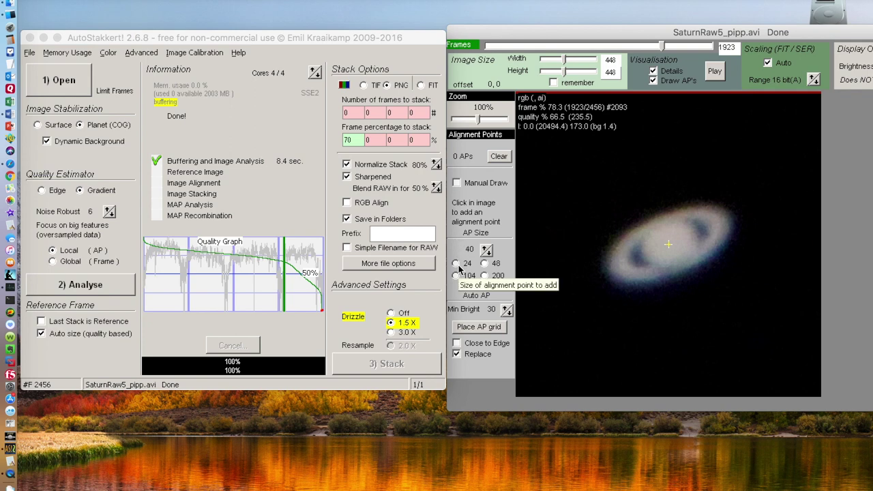
# Place a 37-point alignment grid over Saturn with Close to Edge enabled.
pyautogui.click(475, 334)
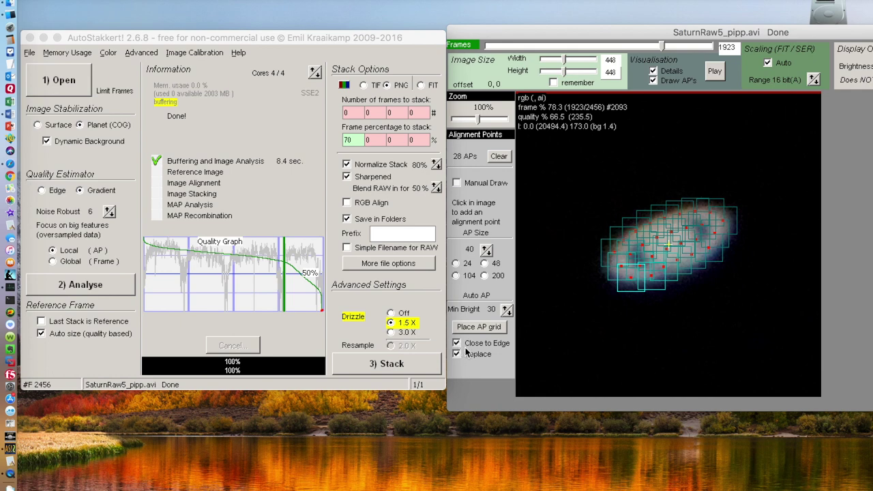
pyautogui.click(486, 332)
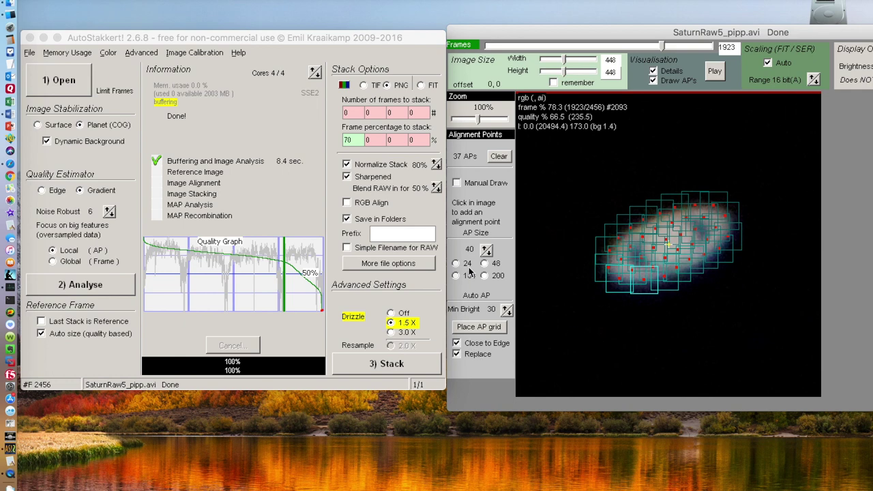
pyautogui.click(375, 366)
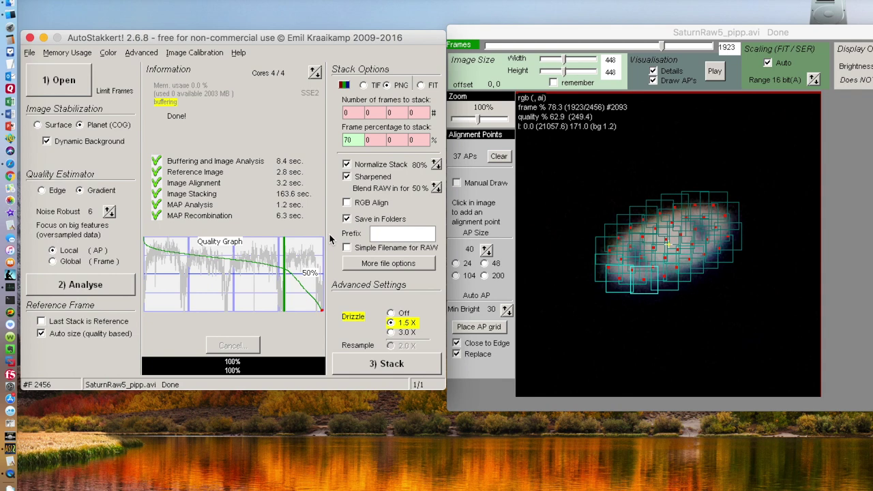
# Stack the best 70% into SaturnRaw5_pipp_g6_ap37_Drizzle15.png and its _conv version.
pyautogui.click(355, 140)
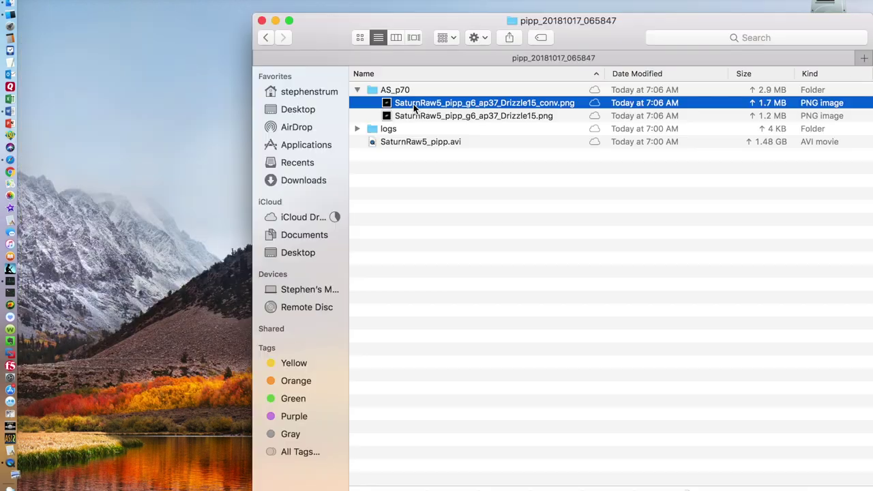
# View the _conv stacked Saturn PNG in Preview, then close Preview and the Finder window.
pyautogui.doubleClick(413, 104)
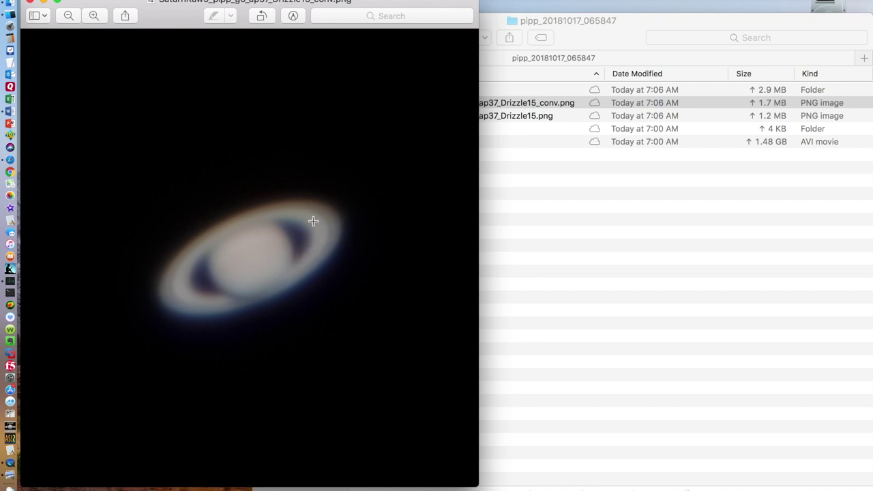
pyautogui.click(30, 2)
pyautogui.click(261, 21)
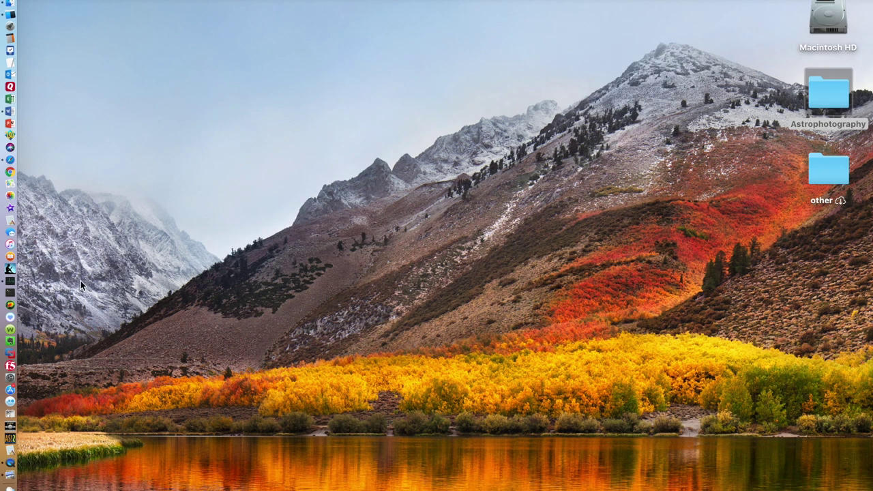
# Launch RegiStax 6 and open SaturnRaw5_pipp_g6_ap37_Drizzle15_conv.png from !RawVideo/pipp_20181017_065847/AS_p70.
pyautogui.click(14, 456)
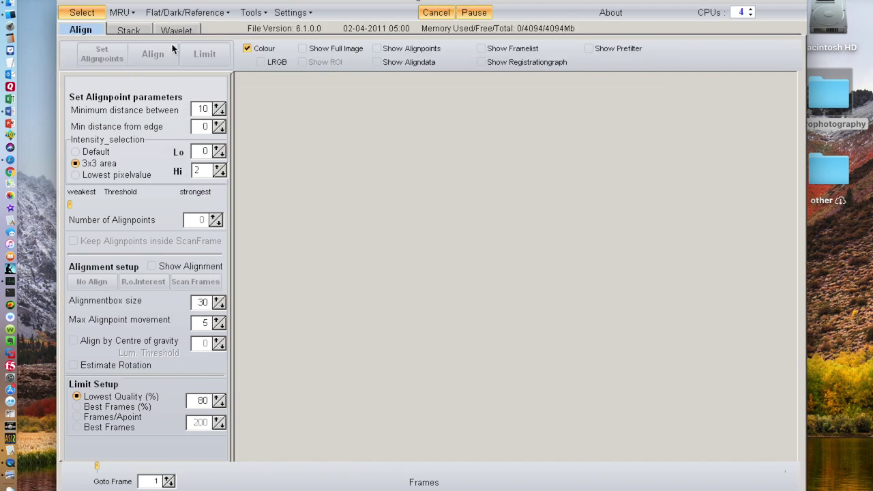
pyautogui.click(83, 14)
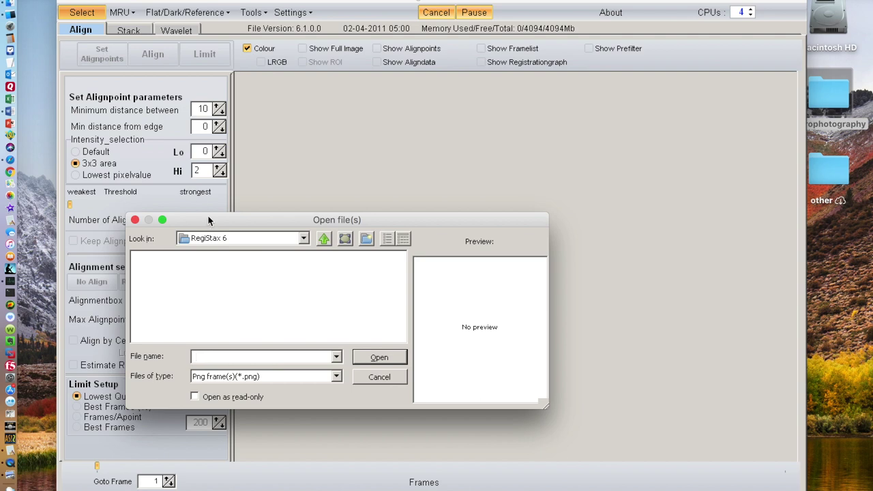
pyautogui.click(303, 238)
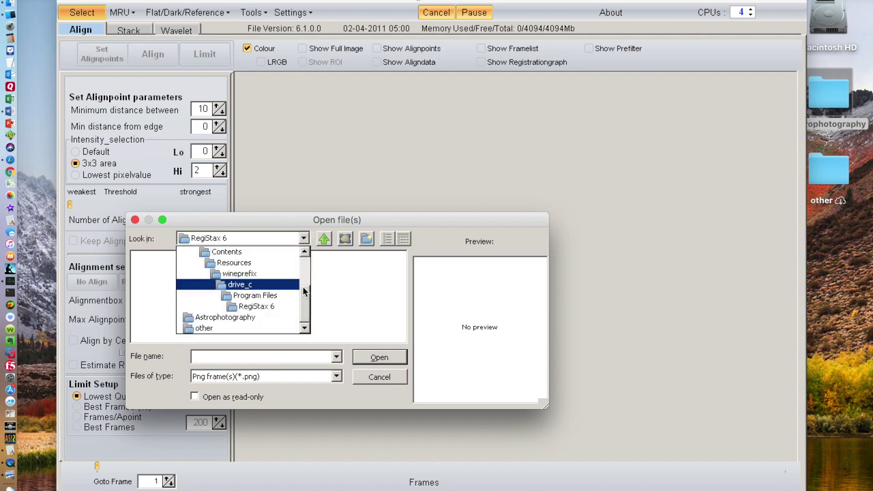
pyautogui.click(218, 317)
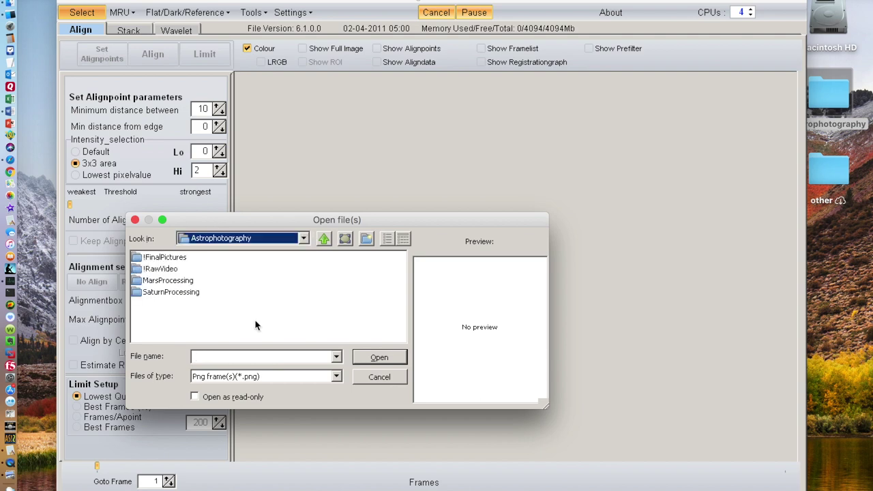
pyautogui.click(161, 272)
pyautogui.doubleClick(160, 270)
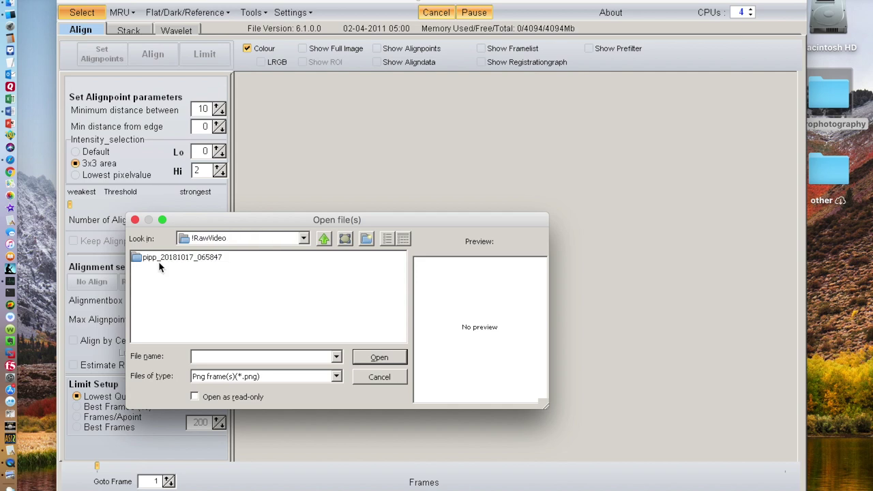
pyautogui.doubleClick(159, 259)
pyautogui.doubleClick(156, 260)
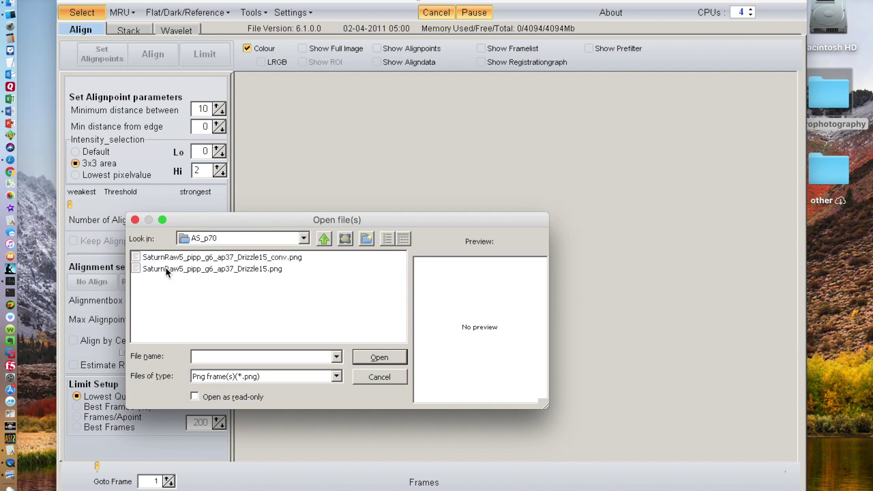
pyautogui.click(172, 260)
pyautogui.click(378, 361)
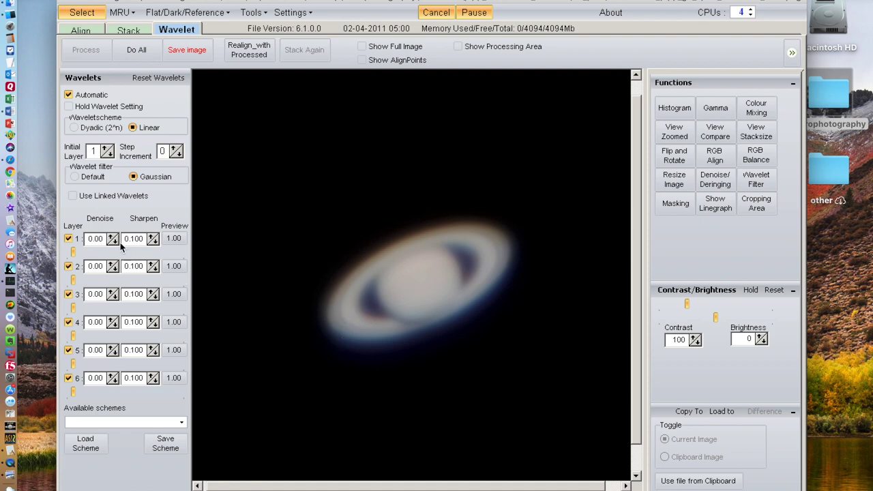
# Enter wavelet denoise 0.6/0.5/0.4/0.4/0.2/0.2 and sharpen 0.6/0.5/0.4/0.3/0.2 for layers 1–6.
pyautogui.moveTo(143, 238); pyautogui.dragTo(130, 238)
pyautogui.write('6')
pyautogui.doubleClick(96, 238)
pyautogui.write('6\t\t5\t5\t4\t4\t4')
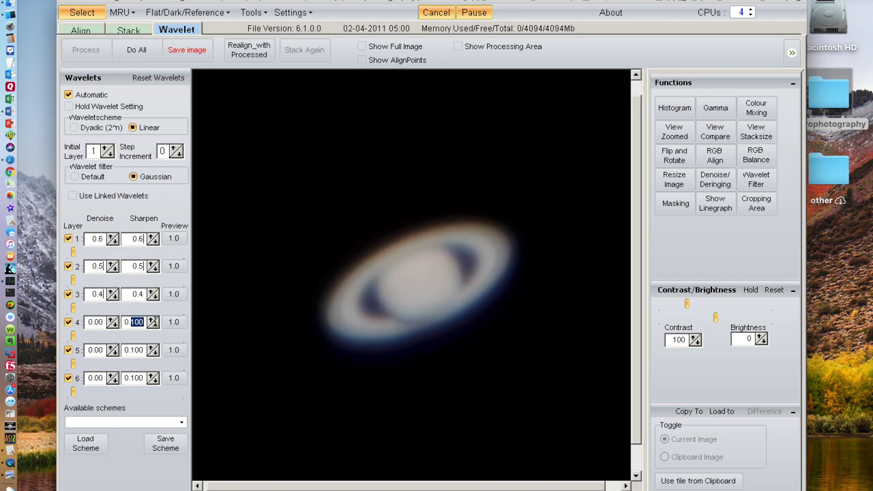
pyautogui.write('\t3\t2\t2')
pyautogui.doubleClick(97, 378)
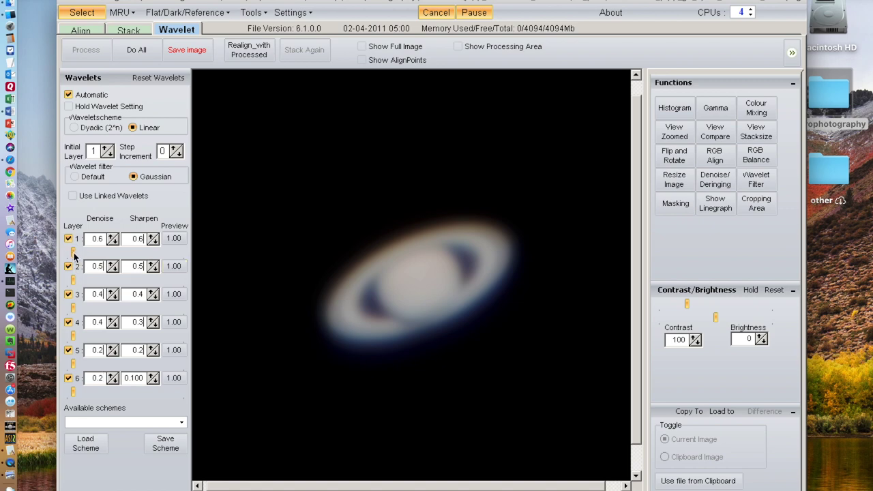
# Raise wavelet layers 1–5 to about 42.3, 32.5, 19.6, 9.1 and 2.4.
pyautogui.moveTo(74, 253); pyautogui.dragTo(119, 252)
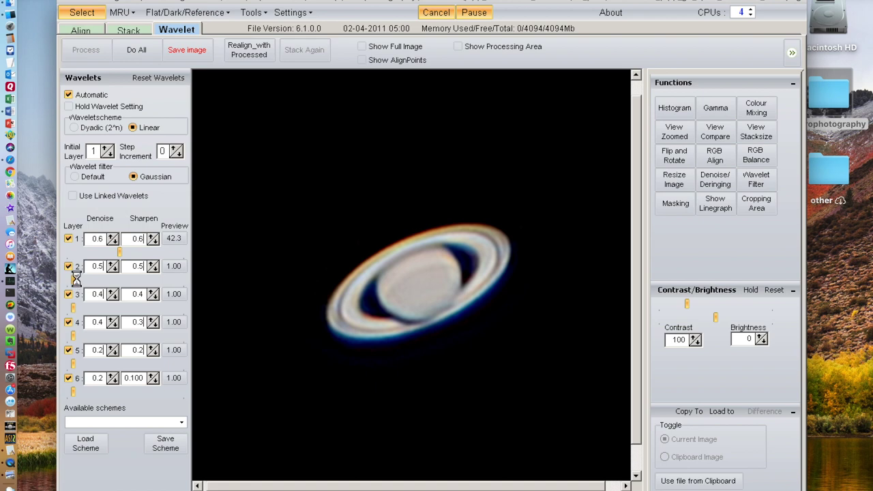
pyautogui.moveTo(73, 280); pyautogui.dragTo(110, 280)
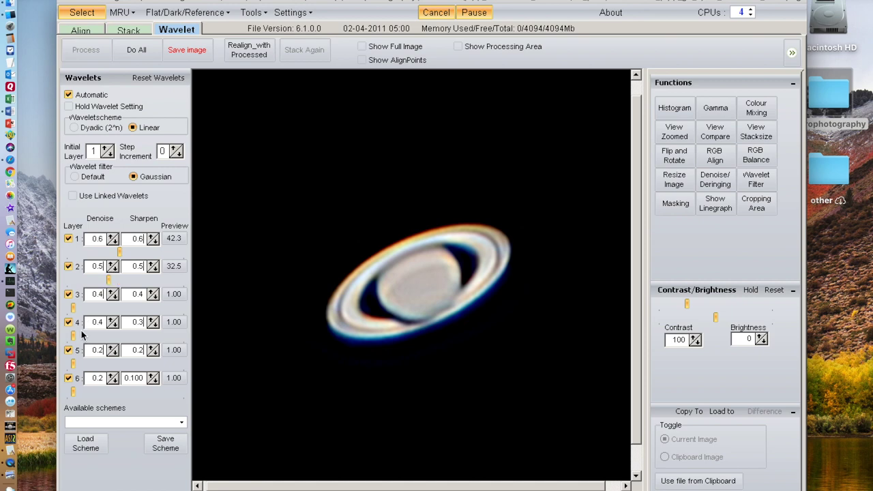
pyautogui.moveTo(74, 308); pyautogui.dragTo(95, 309)
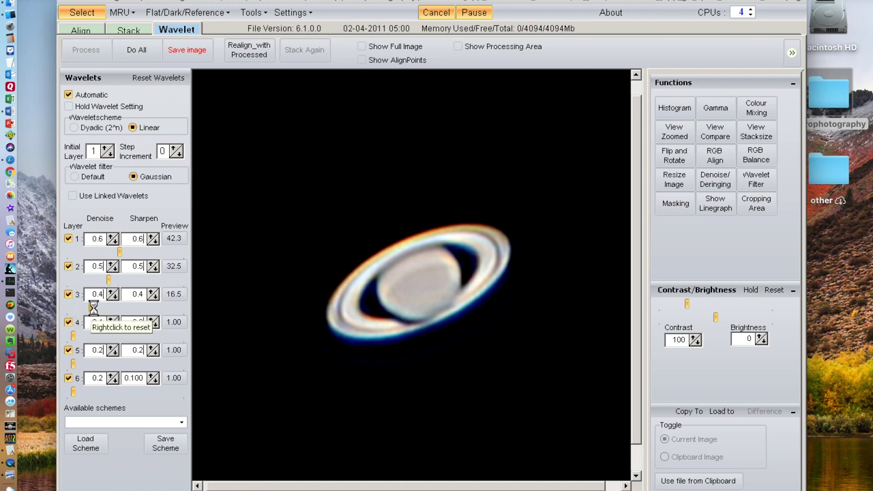
pyautogui.moveTo(74, 336); pyautogui.dragTo(86, 337)
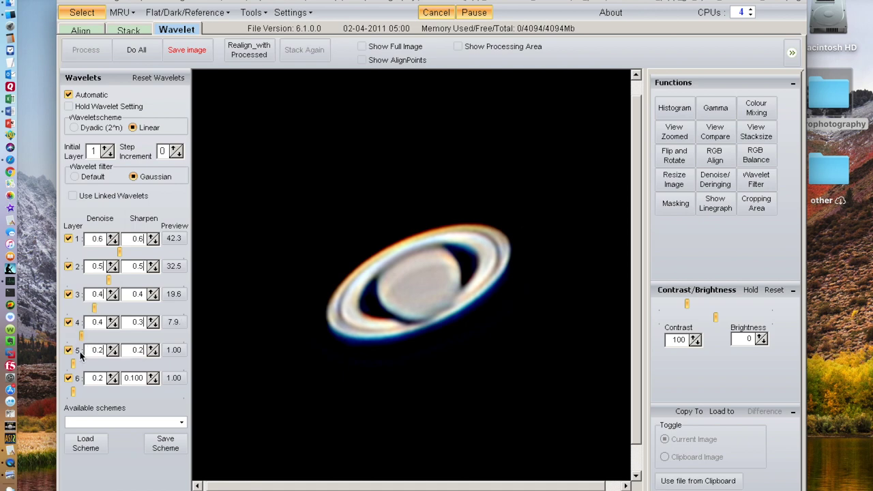
pyautogui.moveTo(74, 368); pyautogui.dragTo(78, 369)
# Set Contrast to 95 and Brightness to -30, correcting a mistyped brightness value.
pyautogui.doubleClick(671, 339)
pyautogui.write('9')
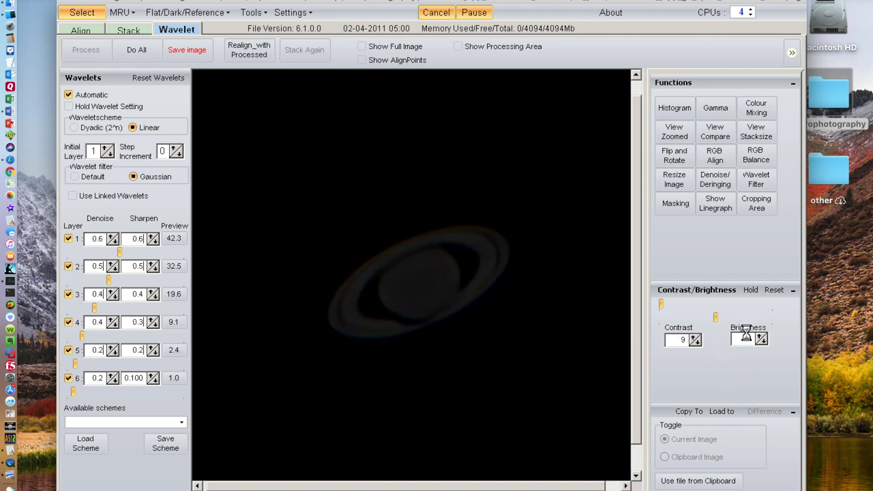
pyautogui.write('5')
pyautogui.doubleClick(746, 339)
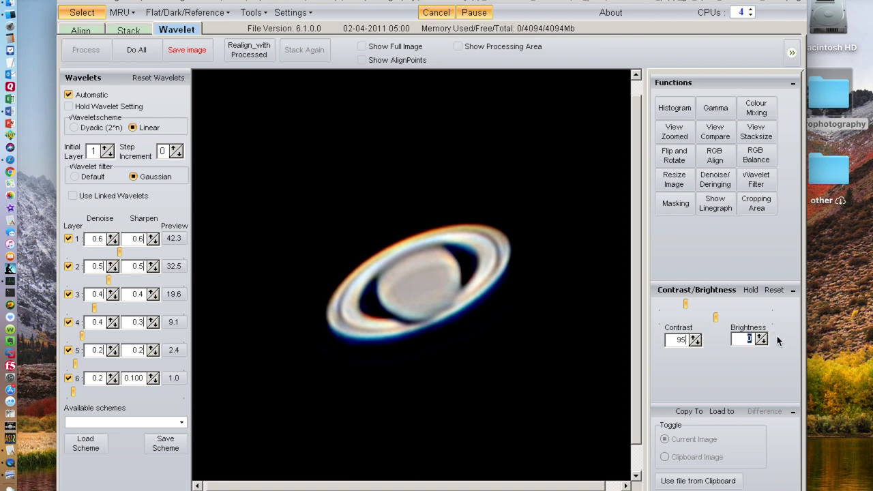
pyautogui.write('-27')
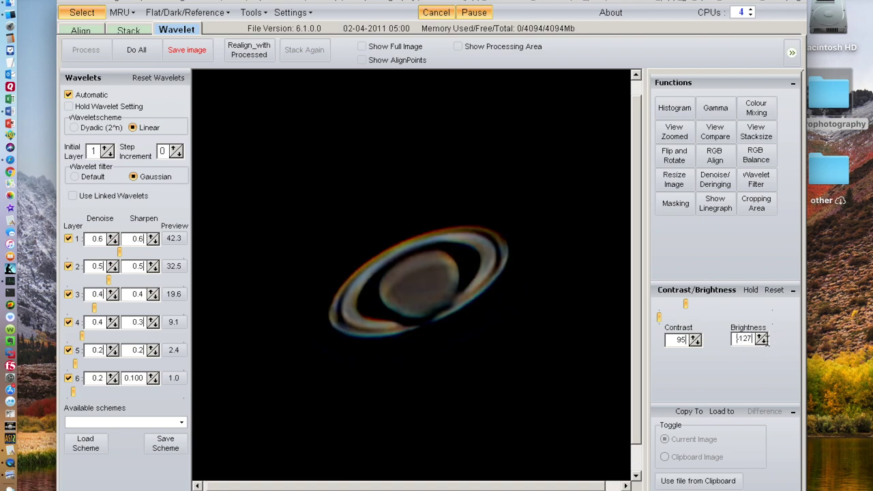
pyautogui.click(763, 343)
pyautogui.press('BackSpace')
pyautogui.doubleClick(747, 343)
pyautogui.write('3')
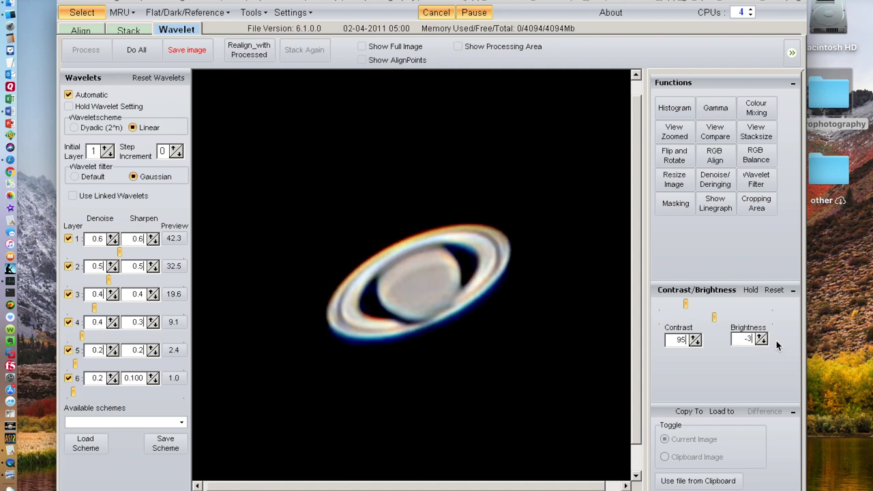
pyautogui.write('0')
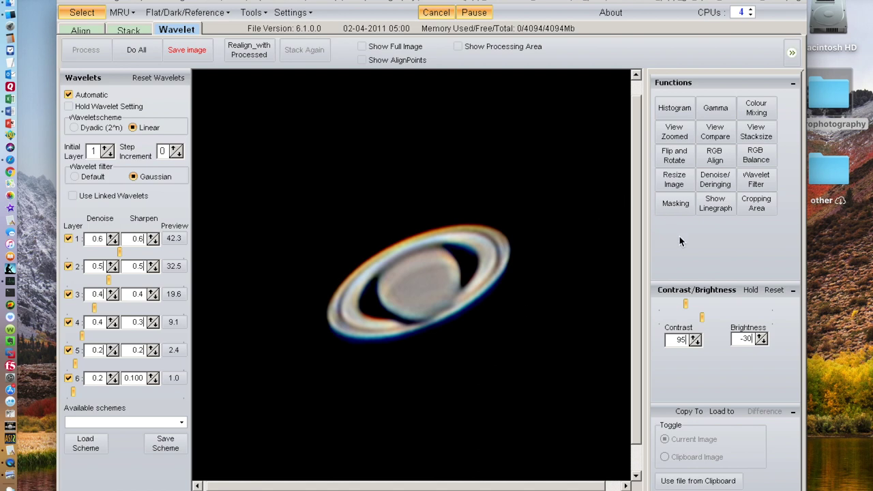
# Mirror the Saturn image using the Flip and Rotate options.
pyautogui.click(675, 159)
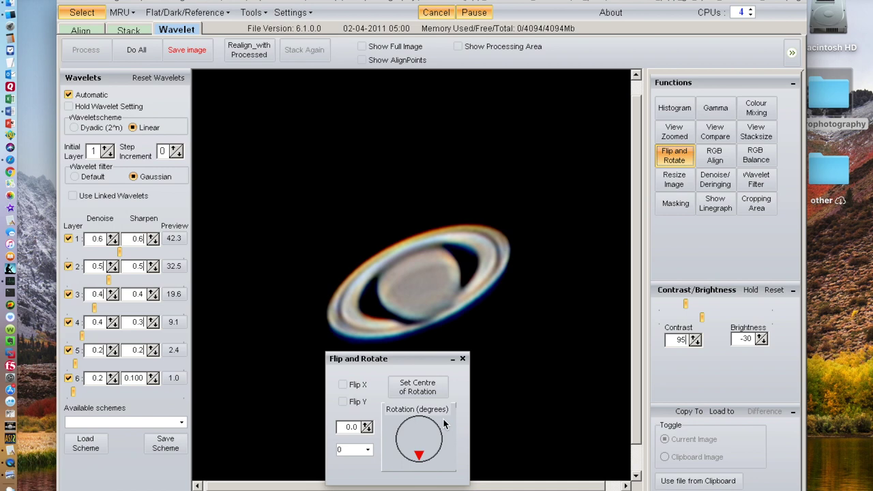
pyautogui.click(342, 384)
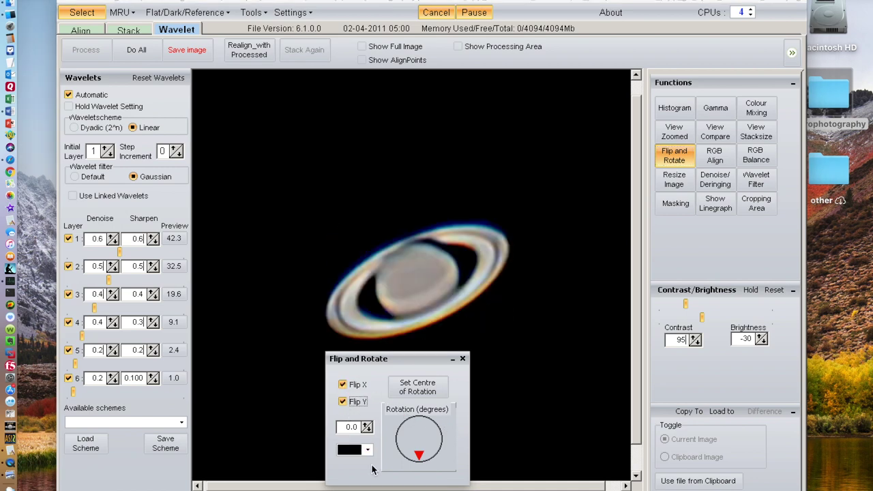
pyautogui.click(462, 359)
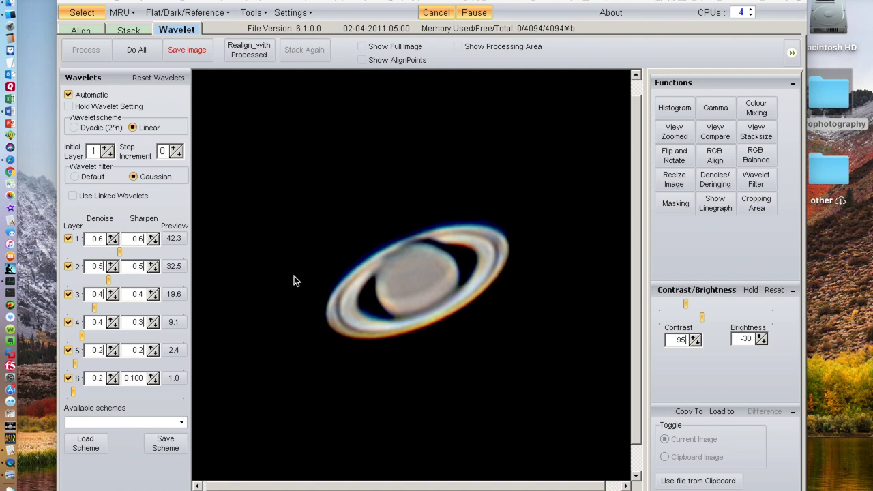
# Resize the Saturn image with a 75 resize ratio to 504x504.
pyautogui.click(183, 50)
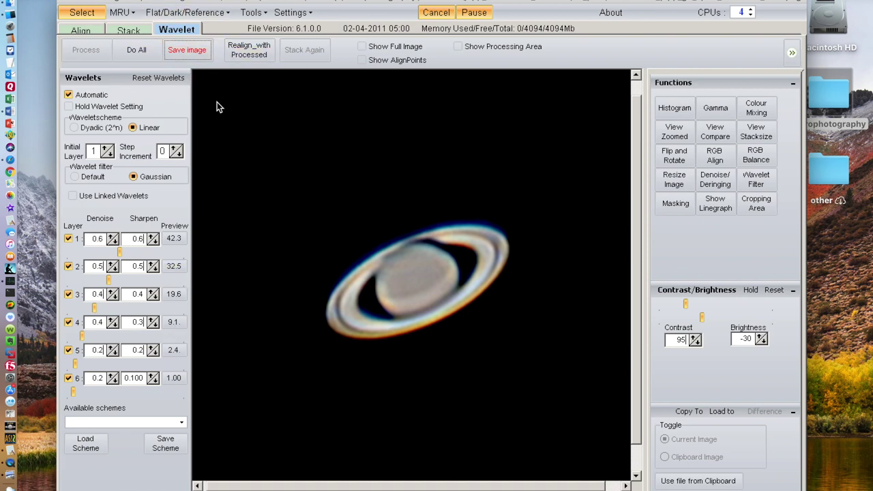
pyautogui.click(674, 179)
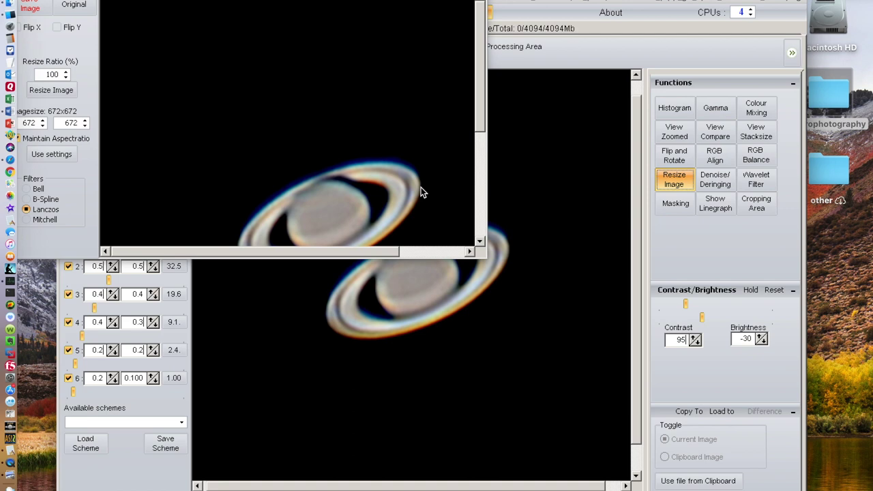
pyautogui.doubleClick(51, 73)
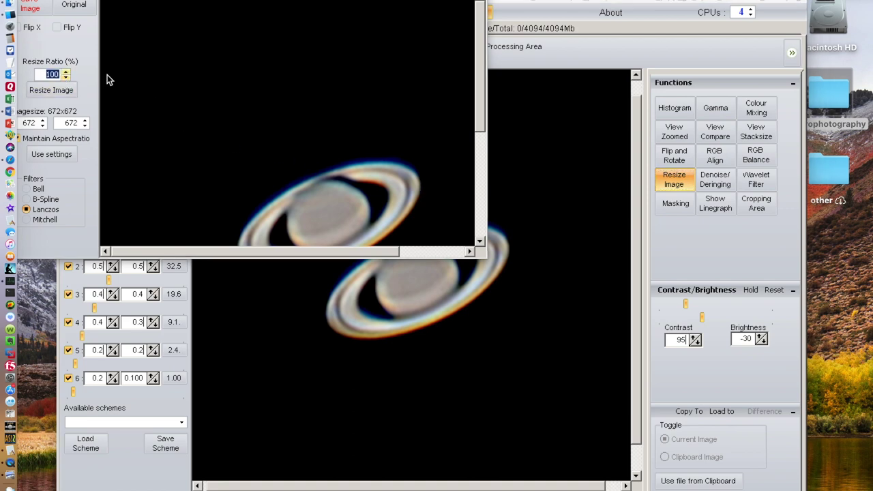
pyautogui.write('75')
pyautogui.click(62, 90)
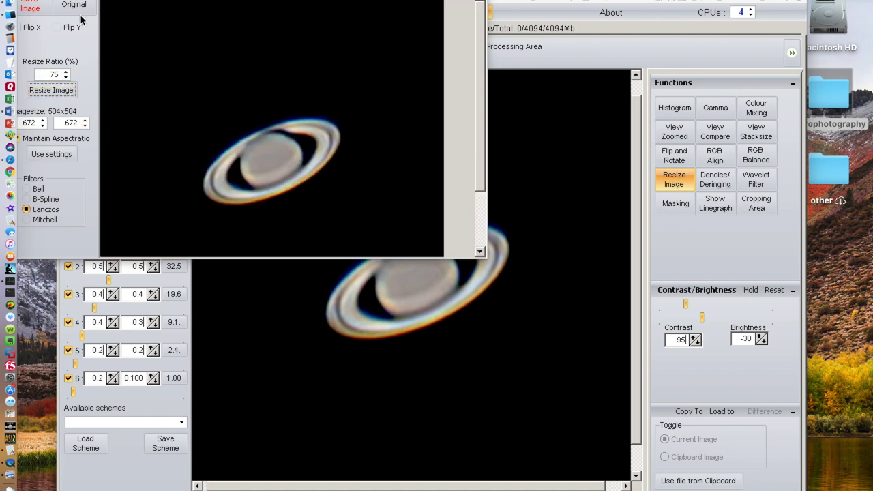
# Save the processed image as PNG 'Saturn5final' in AS_p70.
pyautogui.click(30, 7)
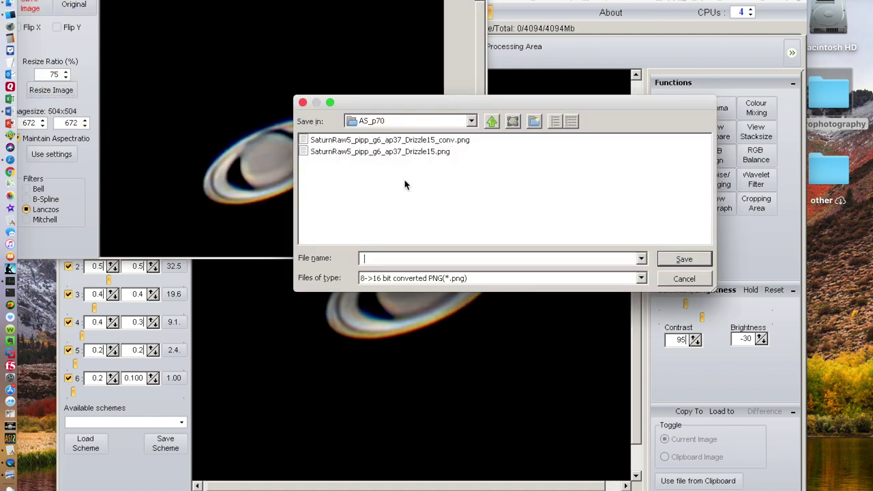
pyautogui.click(430, 259)
pyautogui.write('Satru')
pyautogui.press('BackSpace')
pyautogui.press('BackSpace')
pyautogui.write('urn5finafl')
pyautogui.press('BackSpace')
pyautogui.click(695, 260)
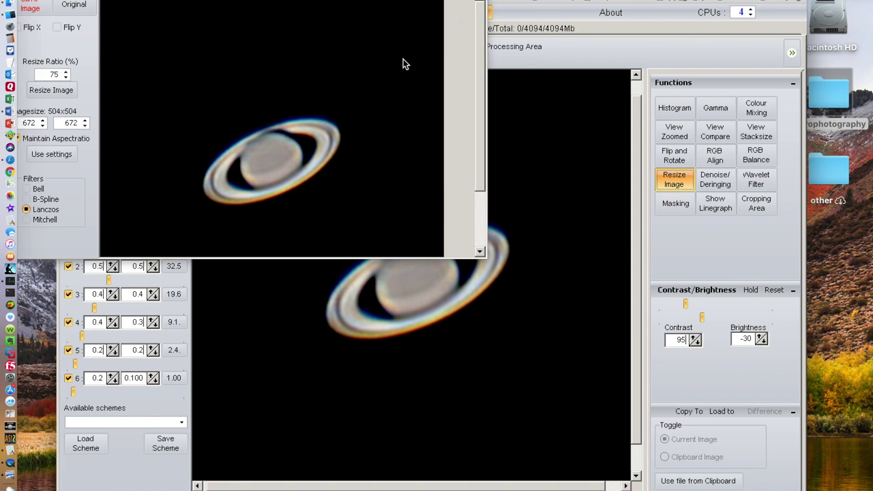